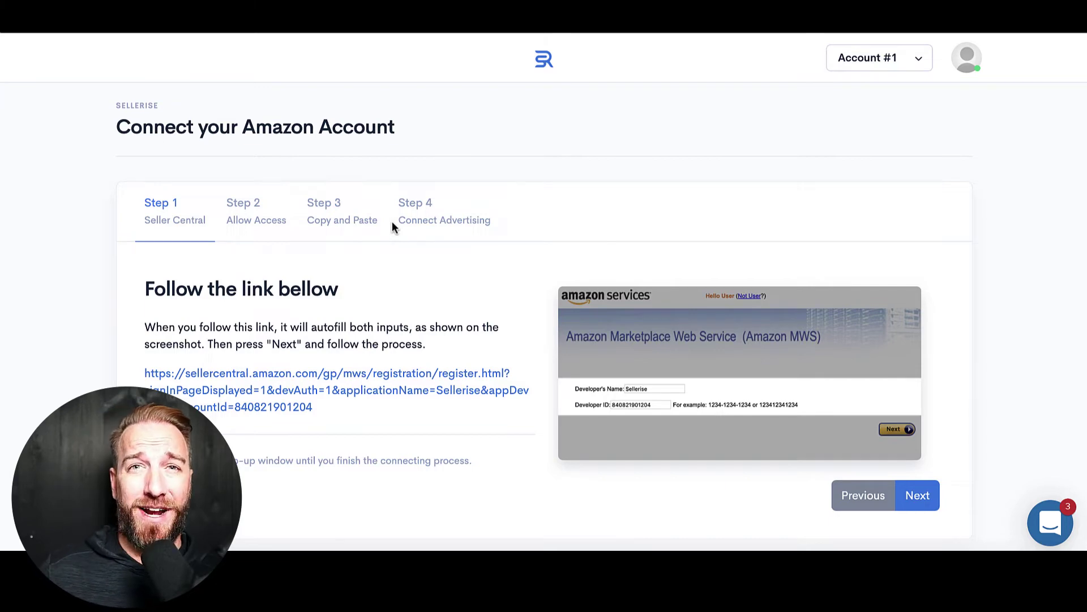
Authorize Sellerise as a developer for the Amazon selling account in Seller Central, accepting the responsibility statement.
left_click(222, 372)
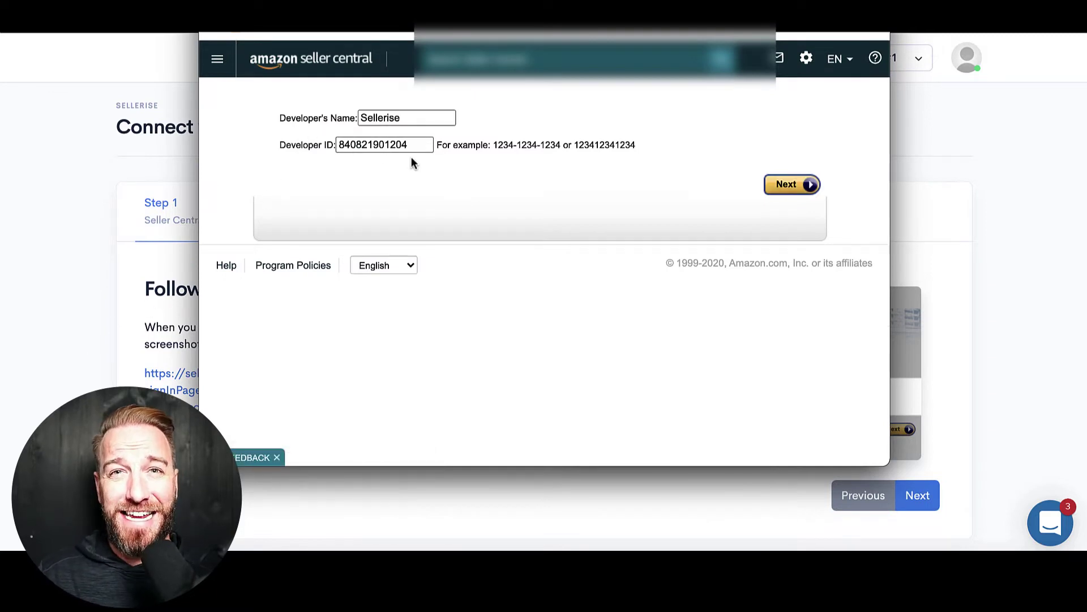
left_click(802, 192)
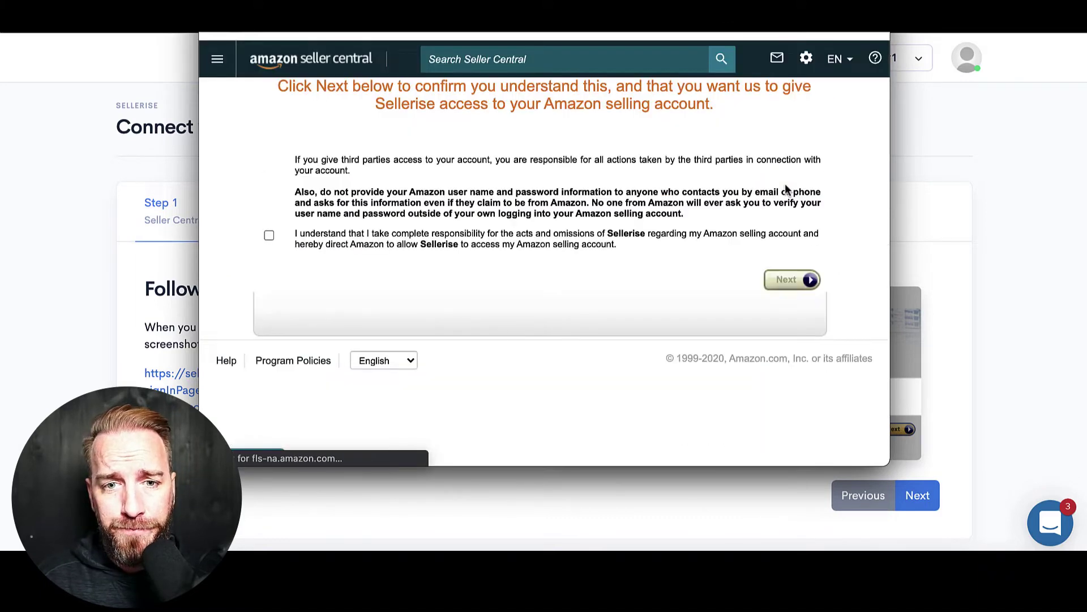
left_click(269, 235)
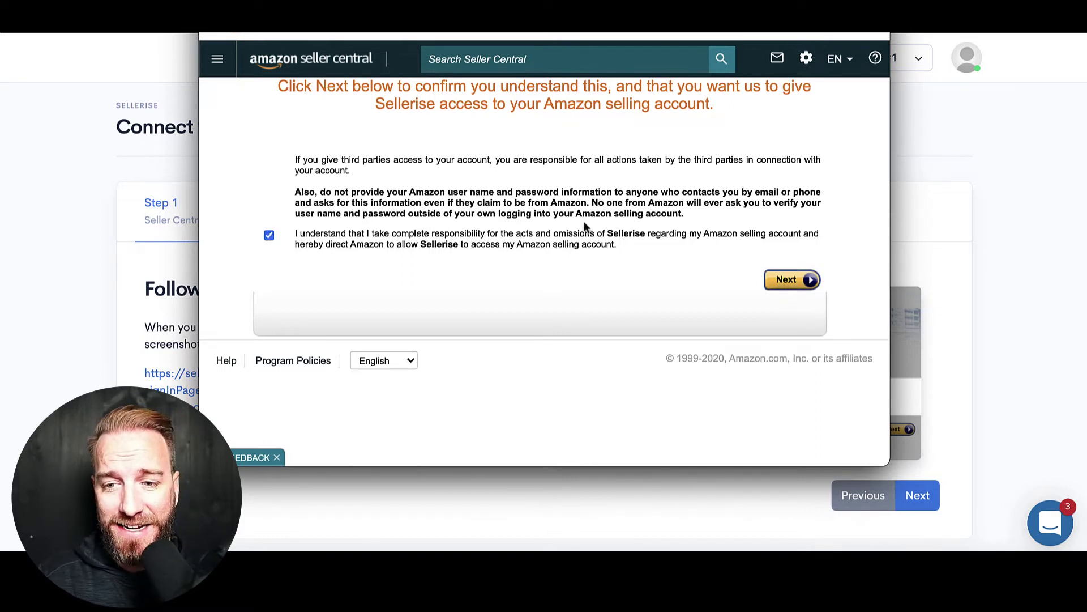
left_click(793, 279)
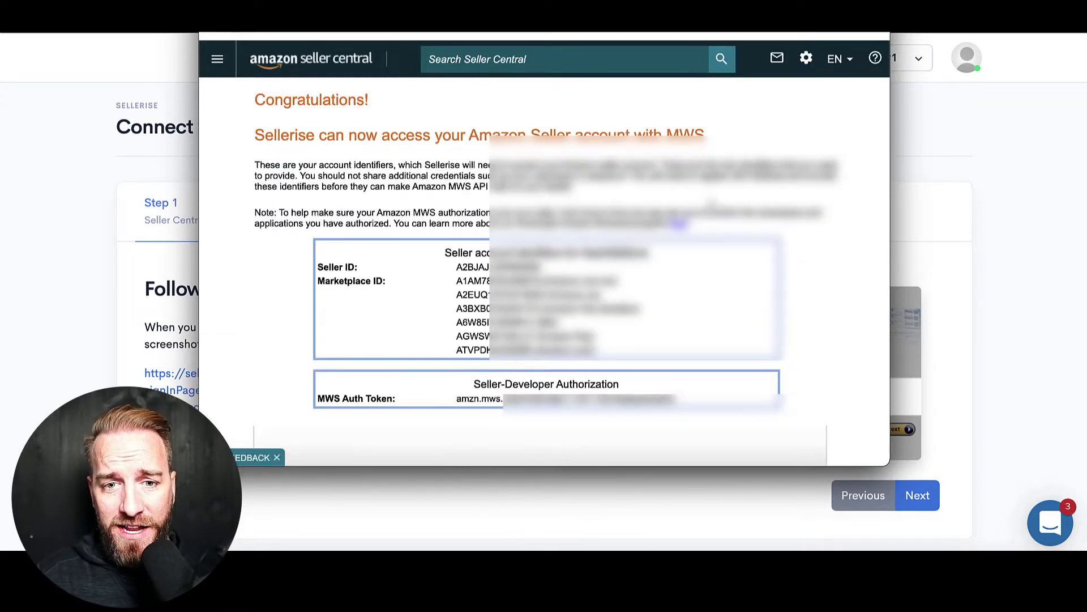
Copy the Seller ID from the Seller Central authorization page into the Seller ID field of the Sellerise connection form.
scroll(710, 207, "down", 3)
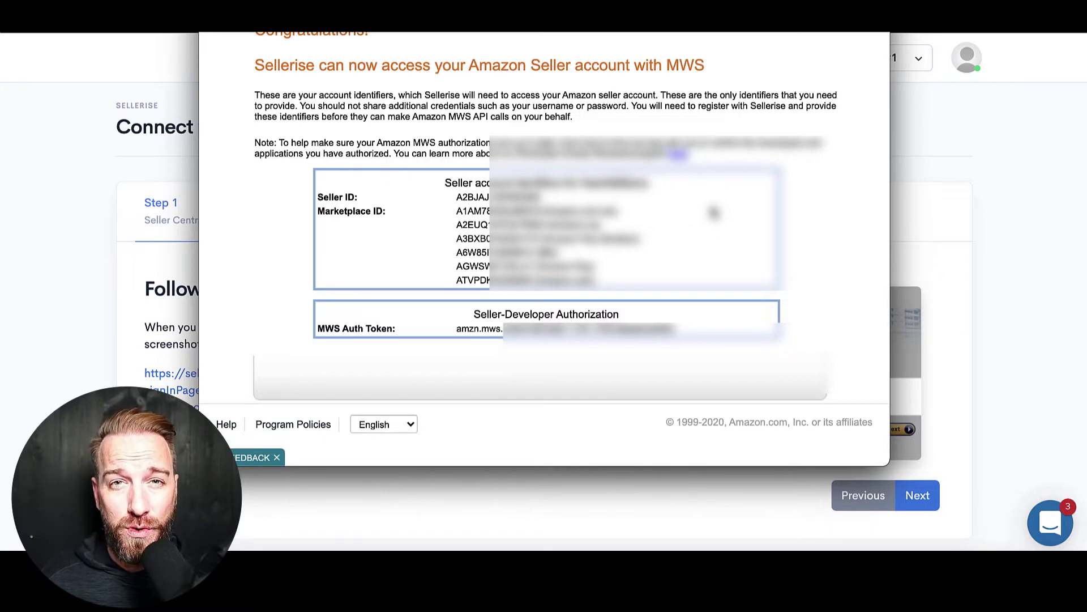
left_click(55, 240)
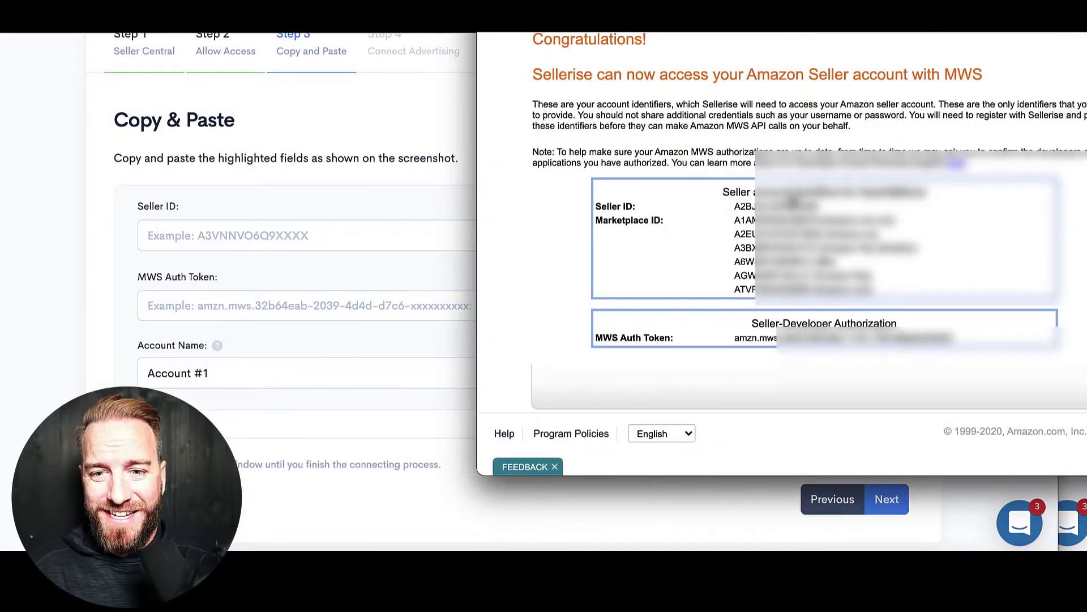
double_click(767, 205)
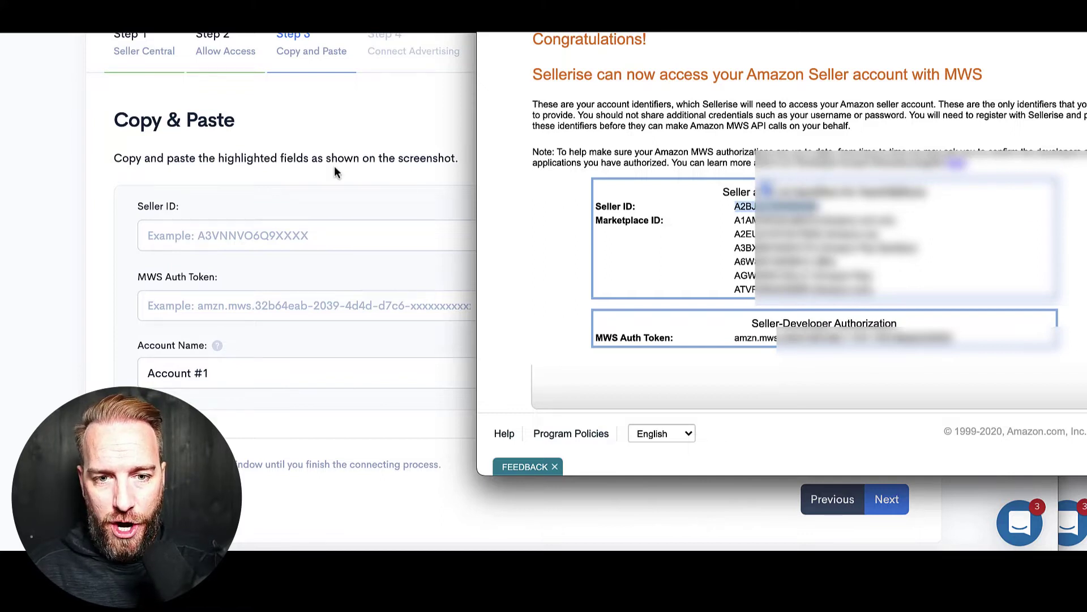
left_click(243, 229)
left_click(240, 222)
key("ctrl+v")
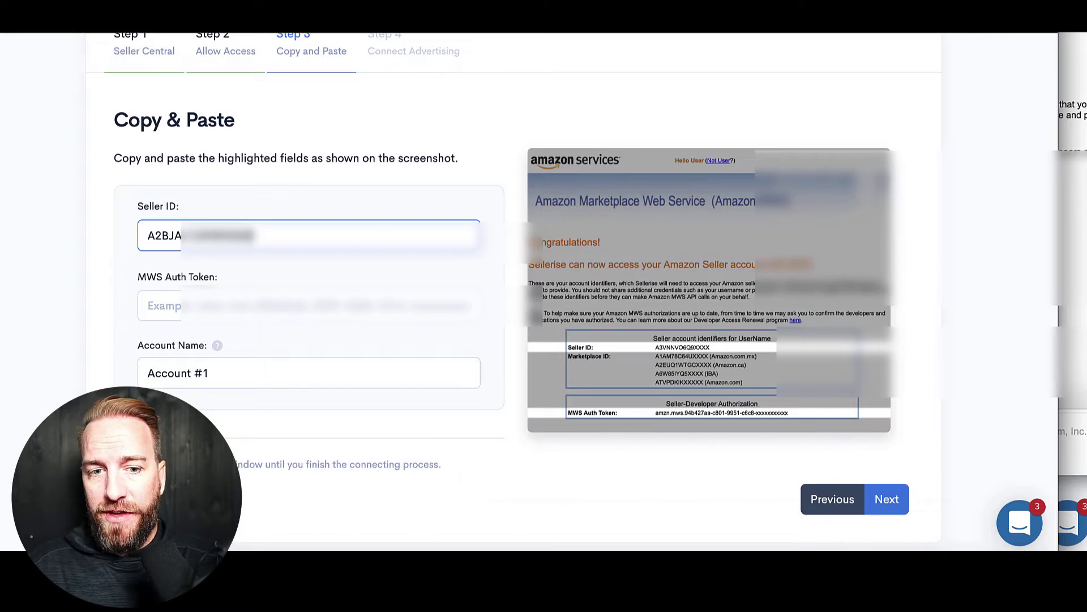
Copy the MWS Auth Token into the Sellerise connection form, remove its leading spaces, and continue to the next connection stage.
left_click(1073, 215)
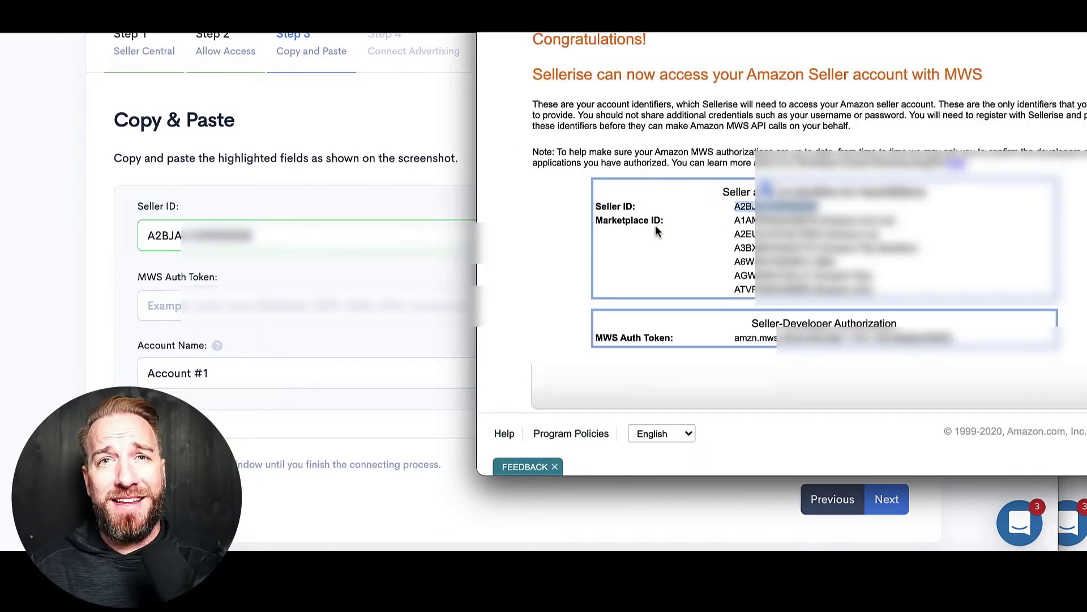
left_click_drag(730, 338, 810, 351)
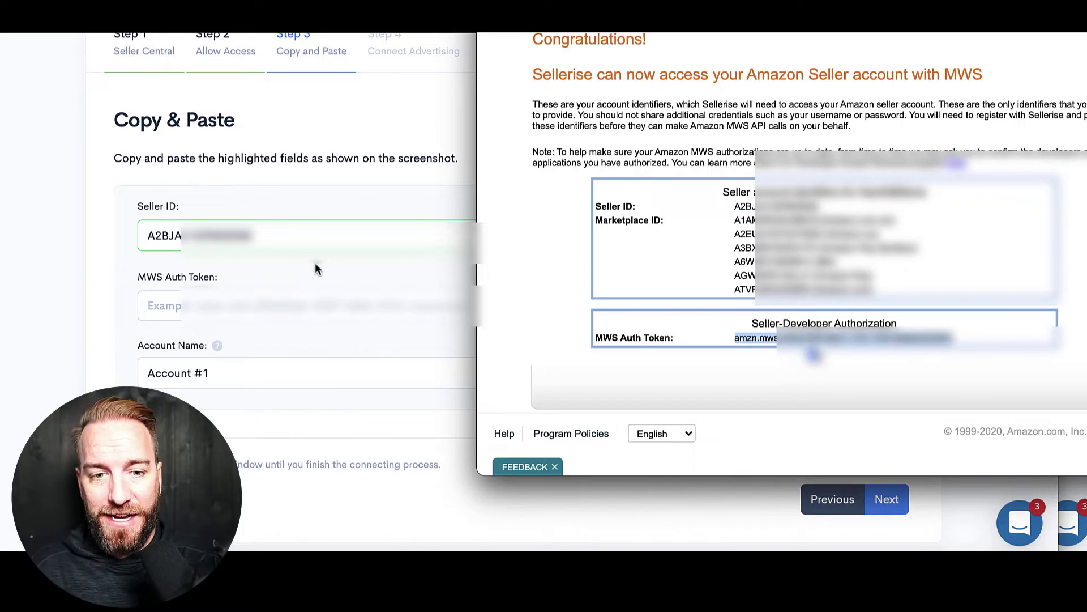
left_click(75, 271)
left_click(163, 300)
key("ctrl+v")
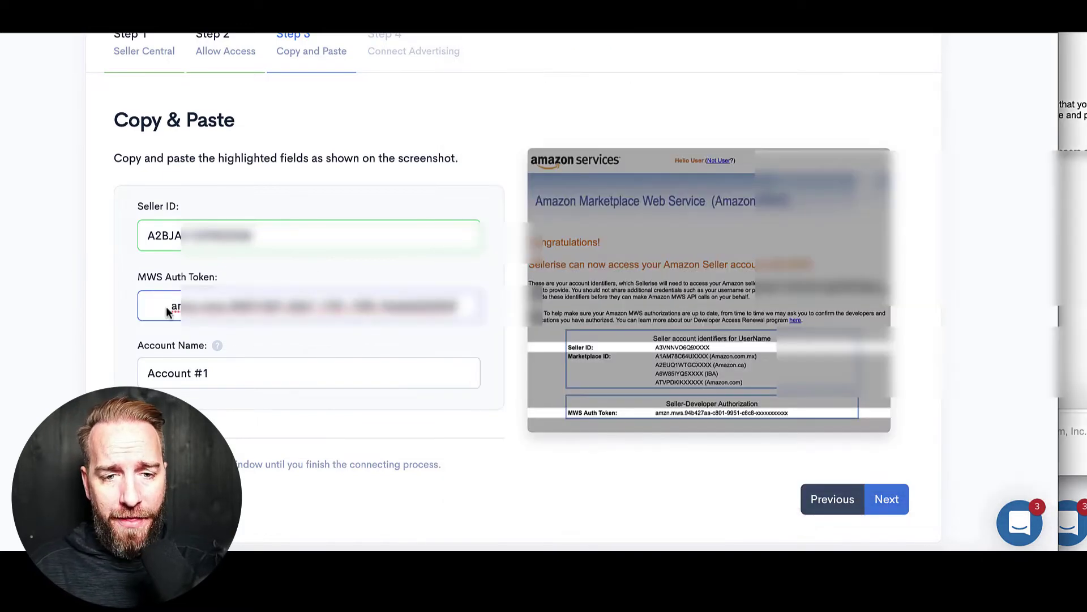
left_click(170, 306)
key("BackSpace")
key("BackSpace")
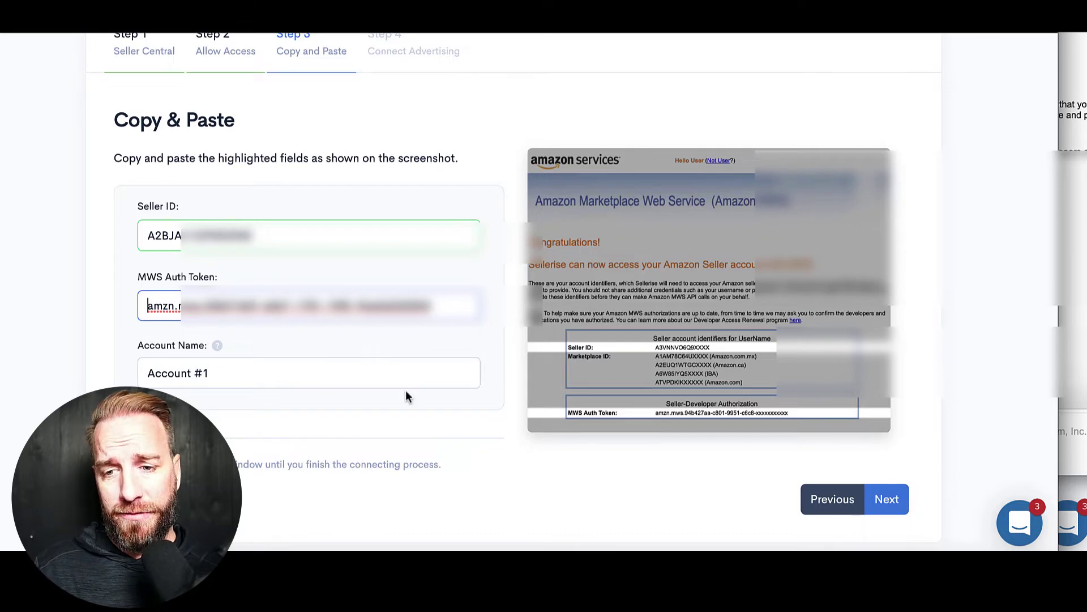
left_click(883, 498)
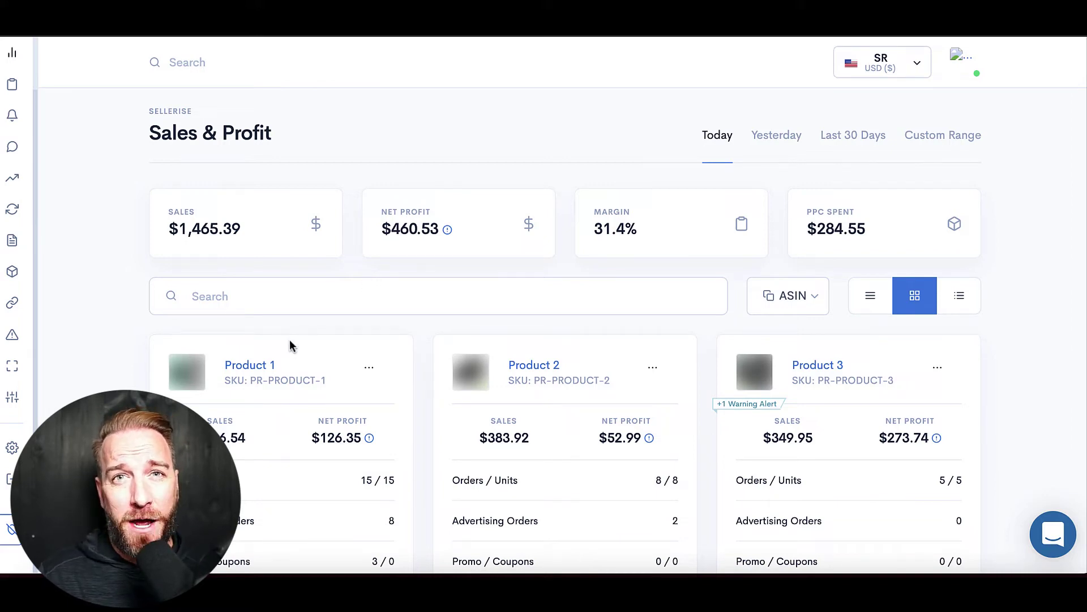
Open Product 1's details and go to its shipments and cost of goods.
left_click(232, 368)
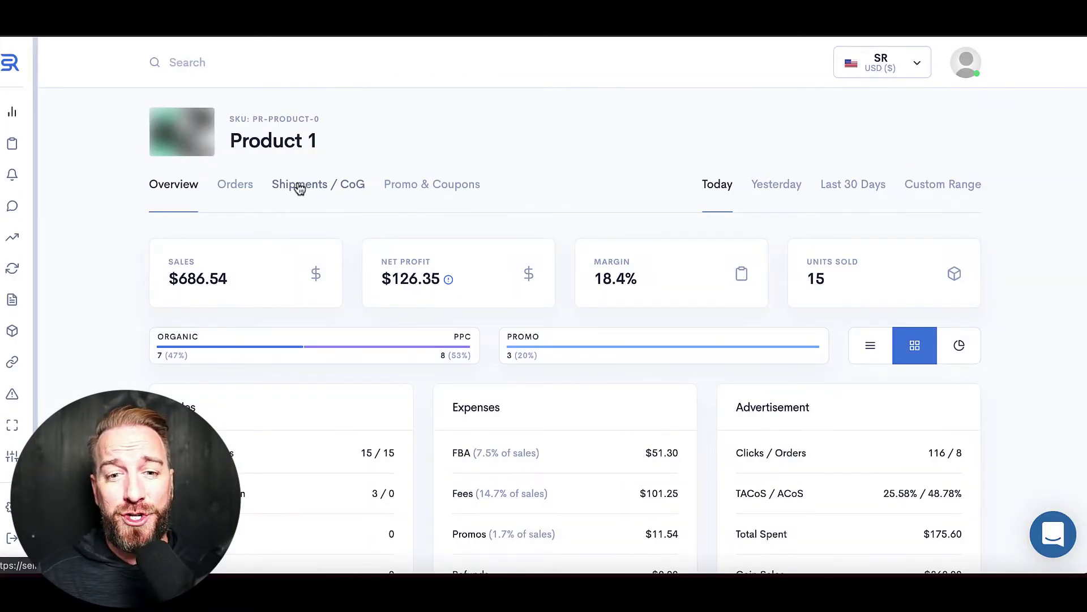
left_click(299, 187)
left_click(912, 182)
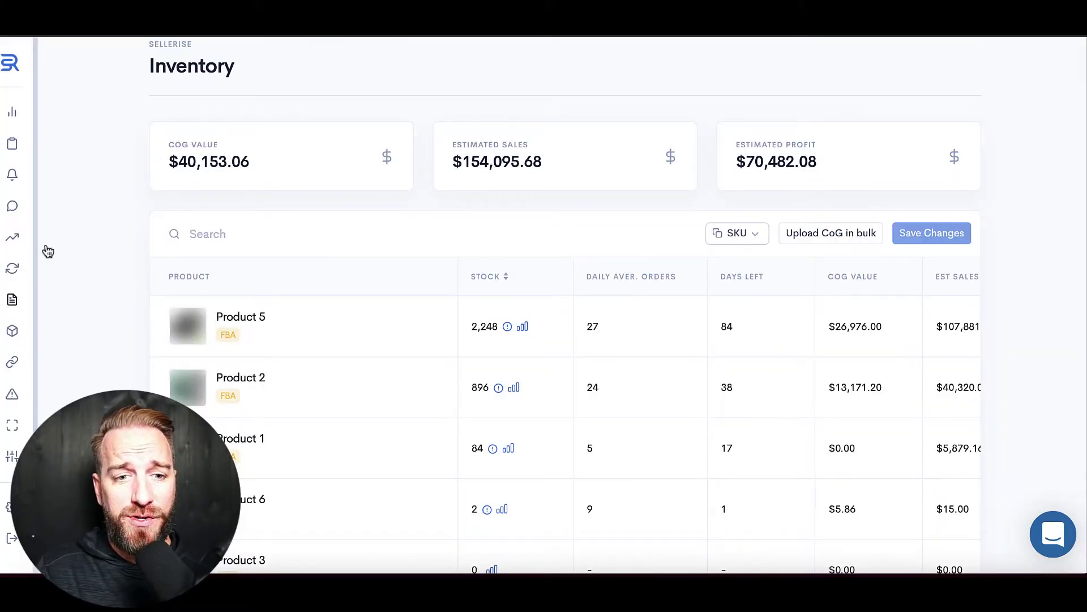
Open the bulk cost-of-goods upload for the inventory.
mouse_move(30, 240)
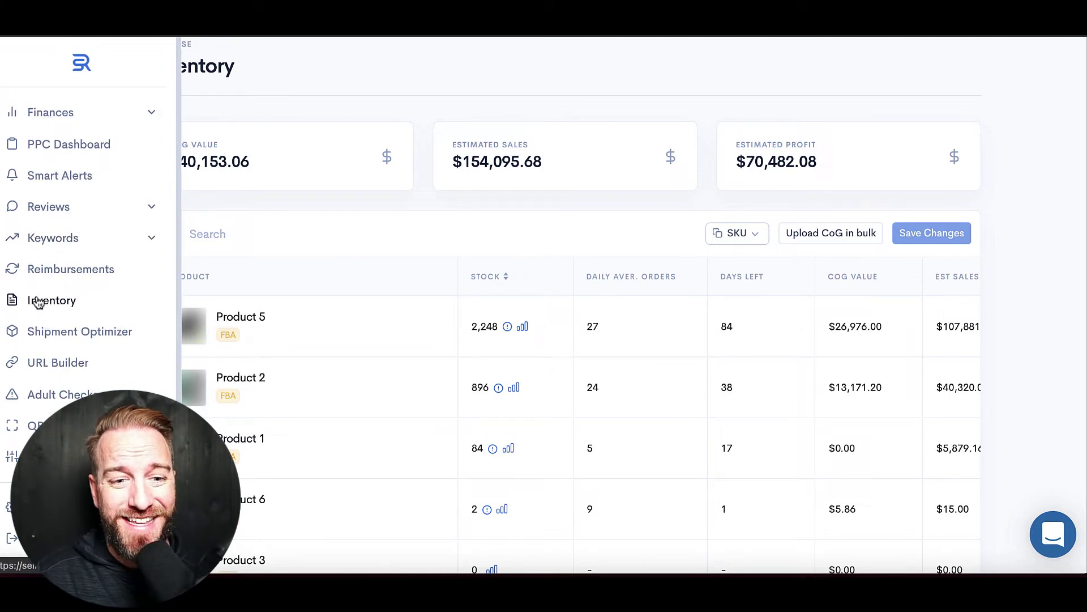
left_click(809, 235)
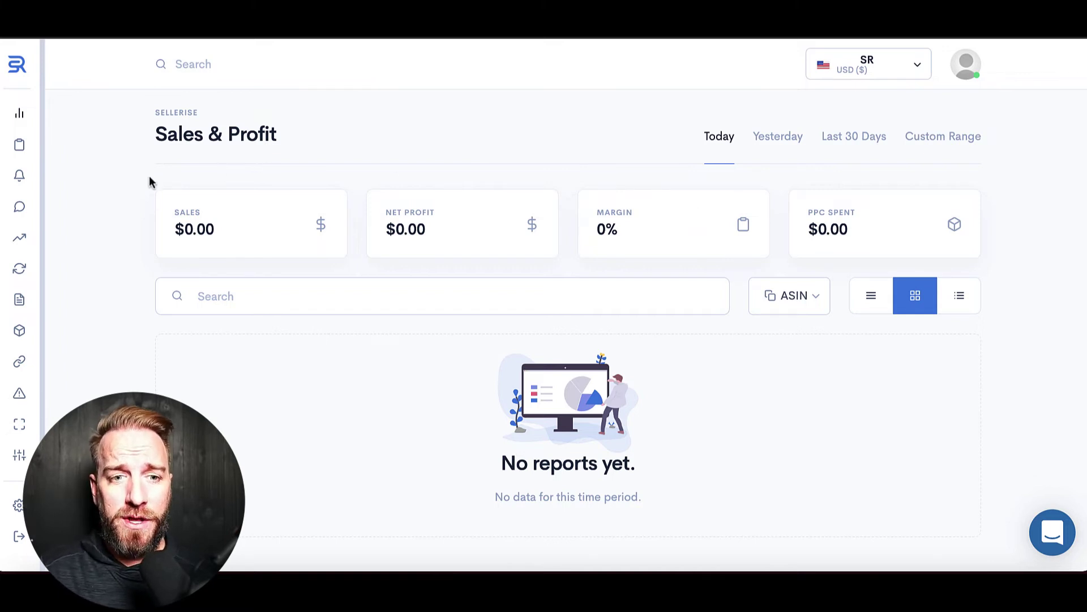
Open the Review Requester, start connecting Seller Central, and advance to the Add Sellerise User stage.
mouse_move(34, 205)
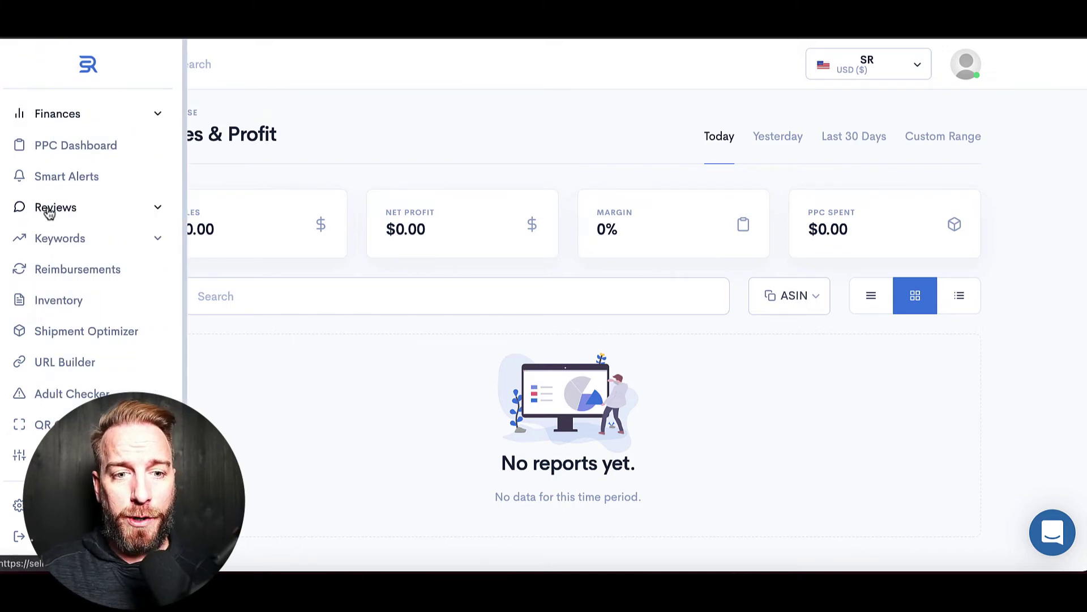
left_click(44, 209)
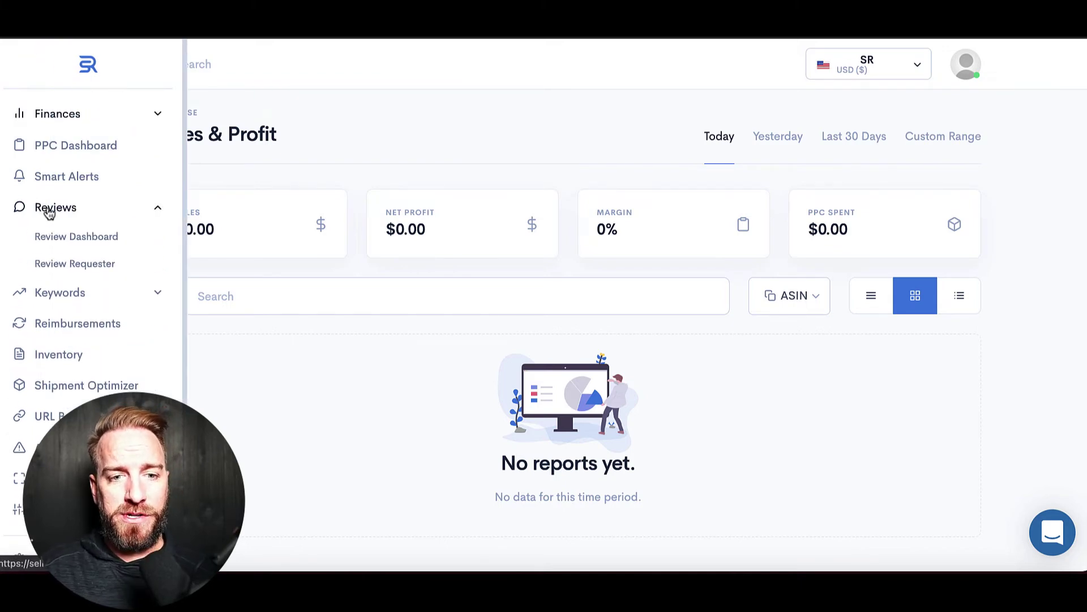
left_click(62, 265)
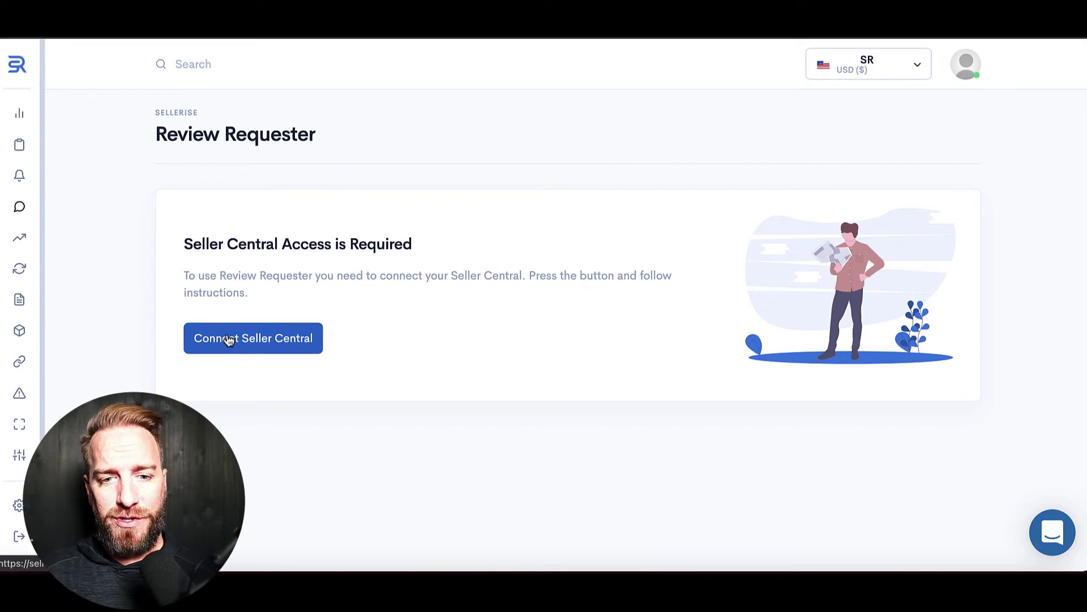
left_click(226, 339)
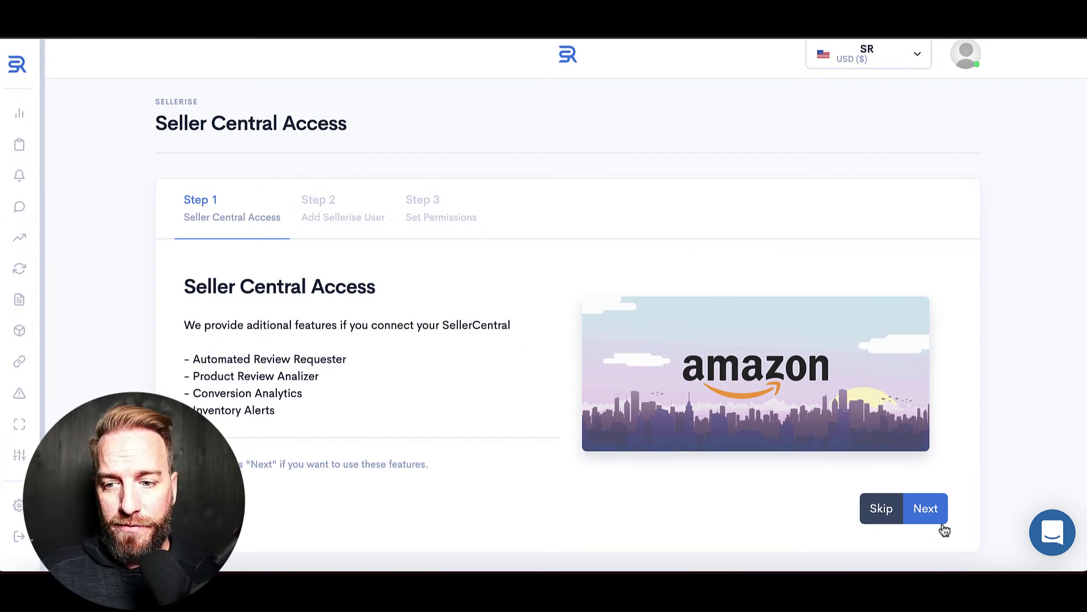
left_click(928, 514)
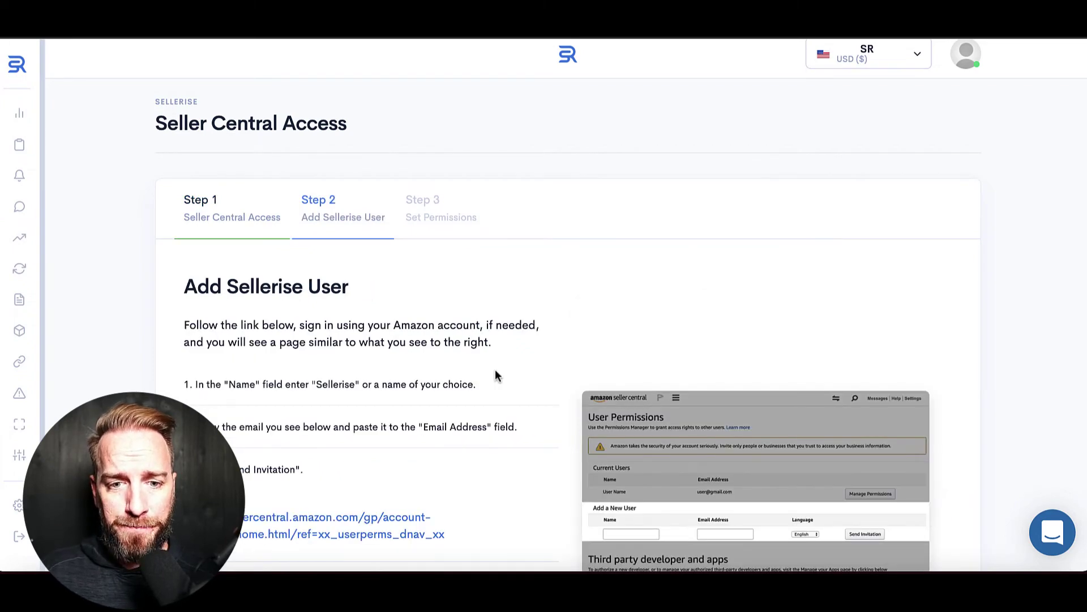
Copy the email address supplied by Sellerise into the new user's email field on Seller Central's User Permissions page.
scroll(495, 375, "down", 2)
scroll(495, 371, "down", 1)
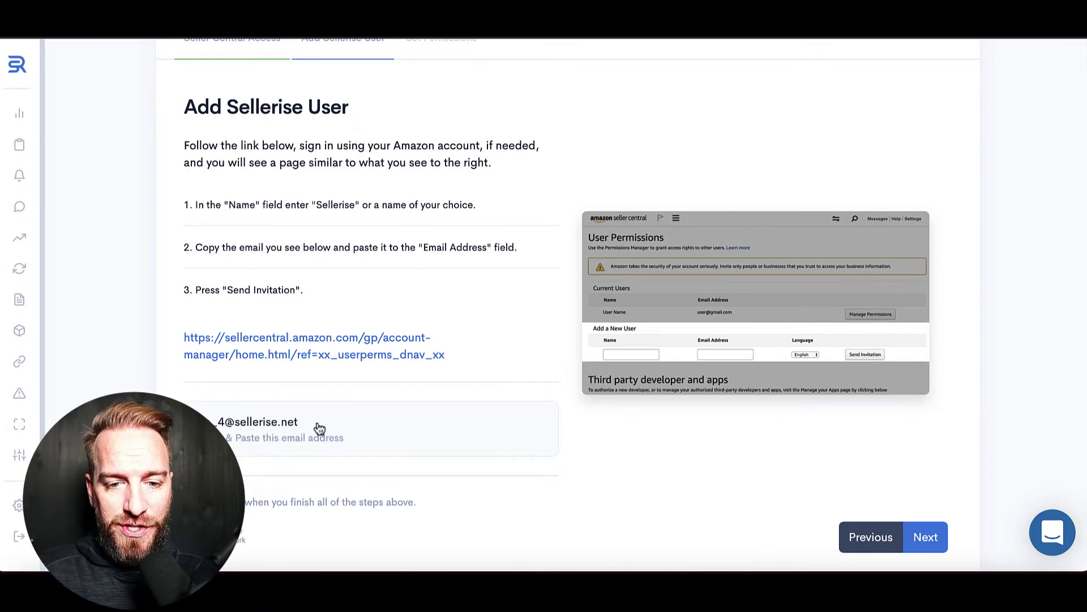
left_click_drag(318, 426, 189, 425)
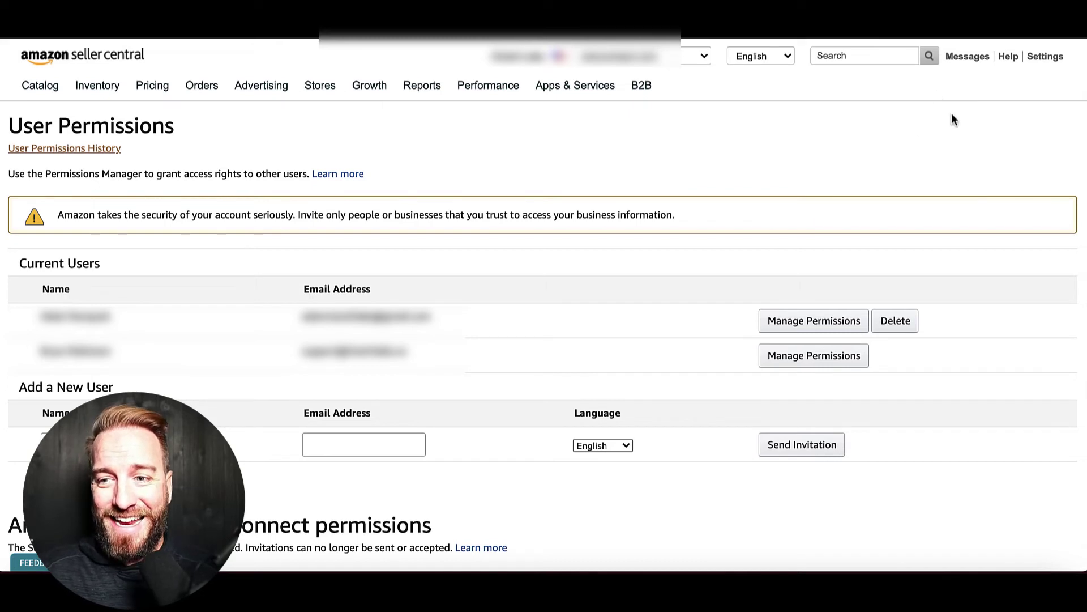
left_click(339, 445)
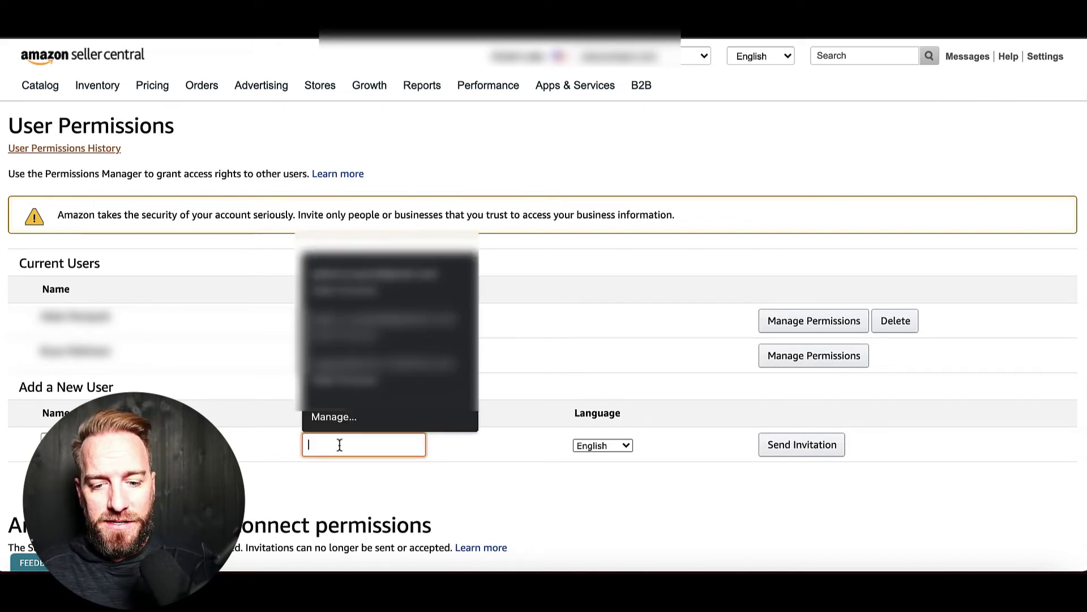
key("ctrl+v")
Enter a name for the new Seller Central user and send the invitation.
left_click(102, 445)
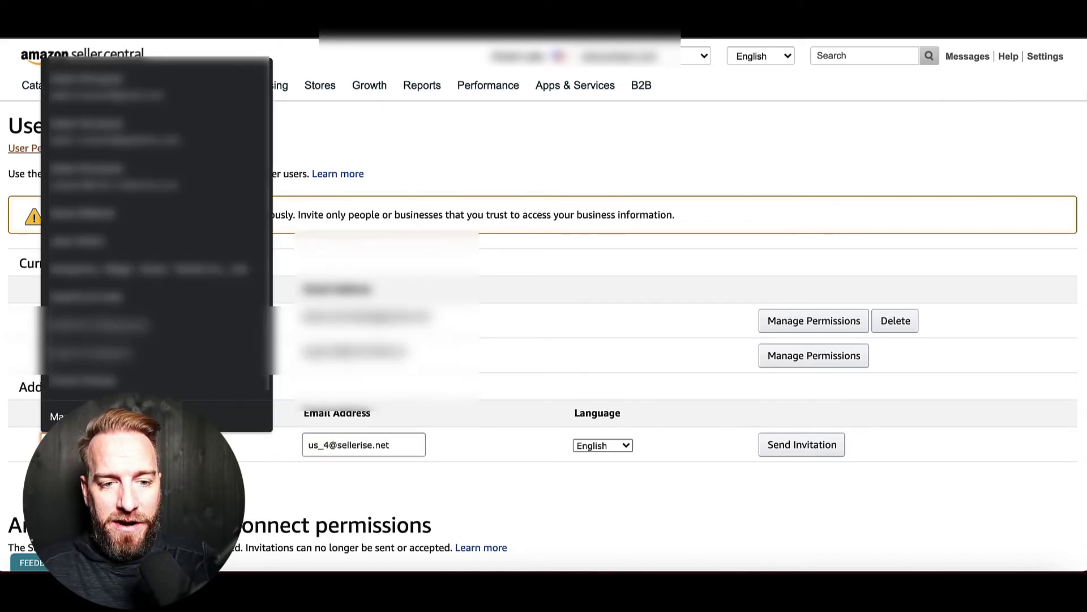
type("S")
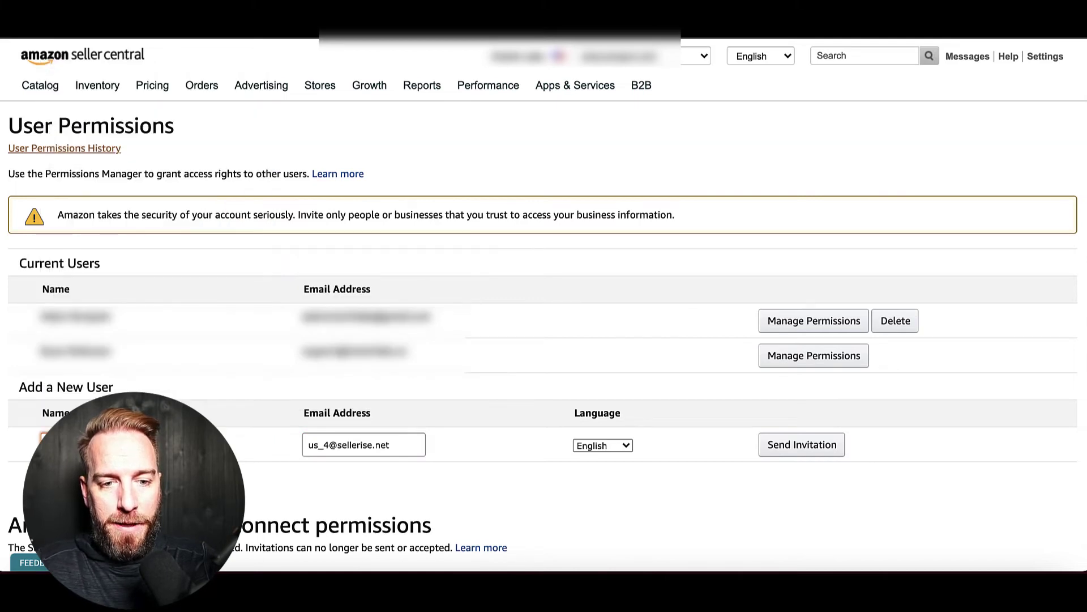
left_click(782, 448)
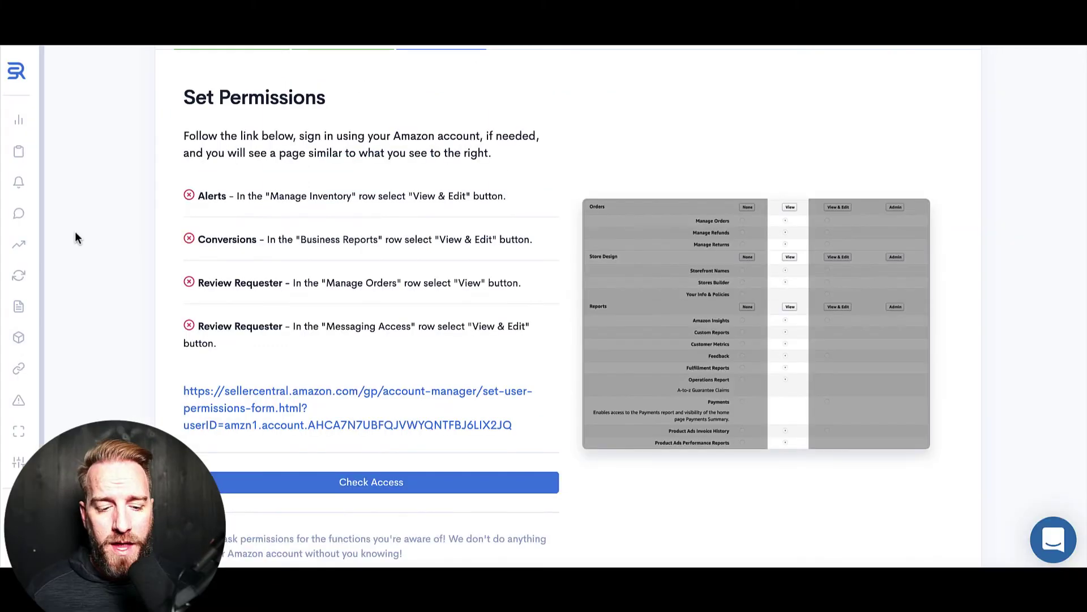